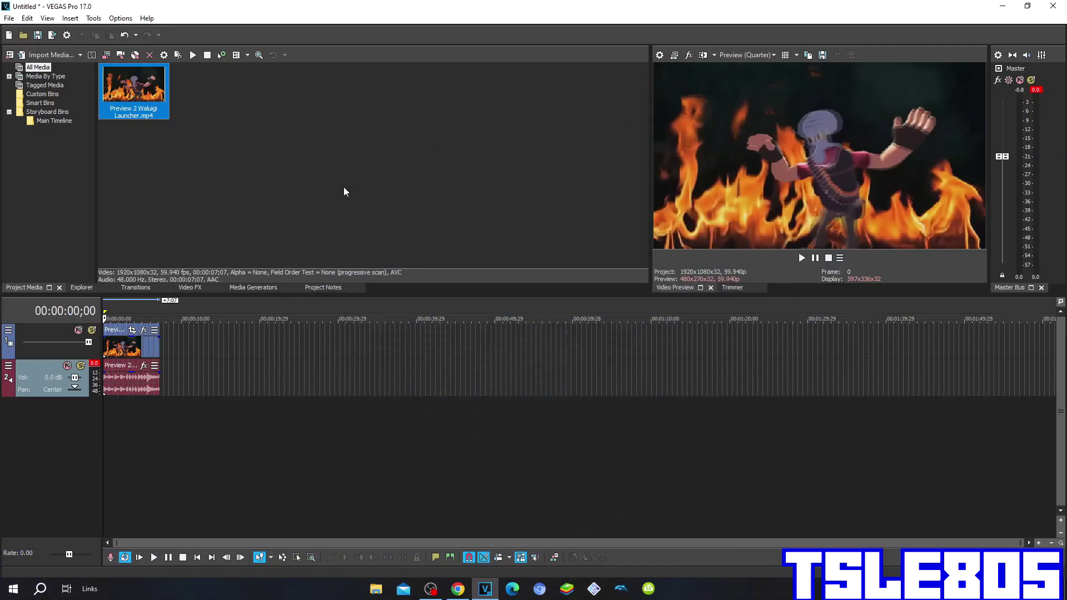
Select, then deselect, the imported clip in the media list.
{"action": "left_click", "coordinate": [345, 189]}
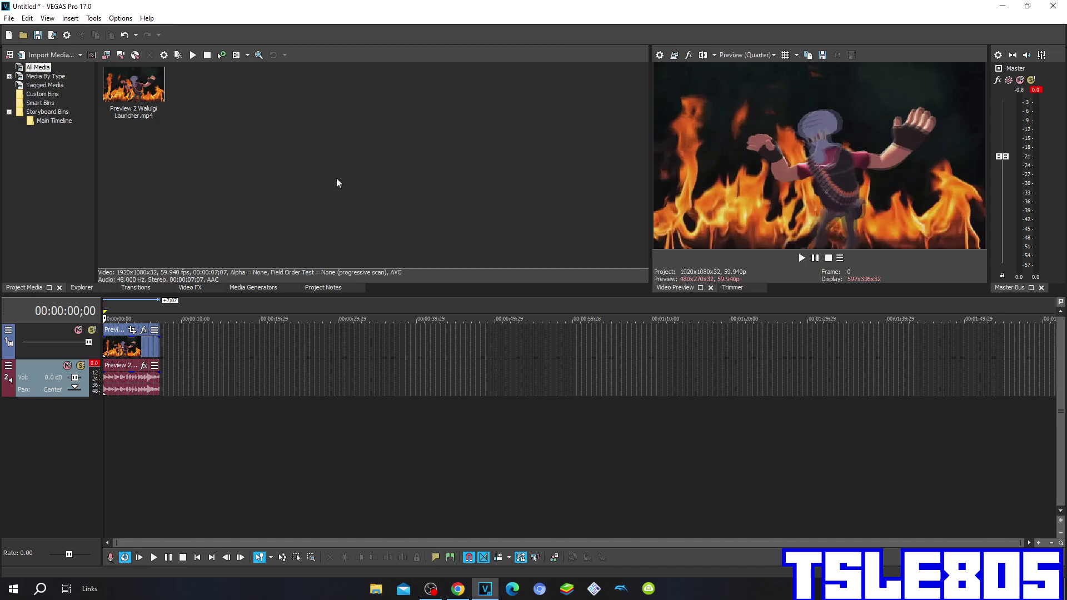
{"action": "left_click_drag", "start_coordinate": [263, 160], "coordinate": [127, 85]}
{"action": "left_click", "coordinate": [191, 111]}
Show the Gradient Map effect's presets in the Video FX plug-in list.
{"action": "left_click", "coordinate": [189, 289]}
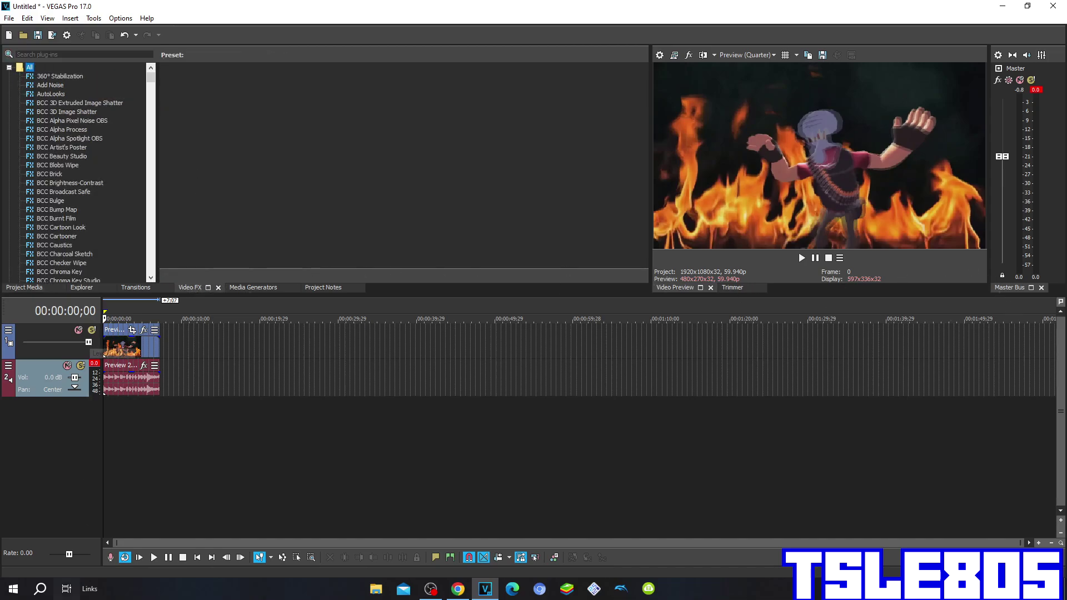
{"action": "scroll", "coordinate": [59, 114], "scroll_direction": "down", "scroll_amount": 18}
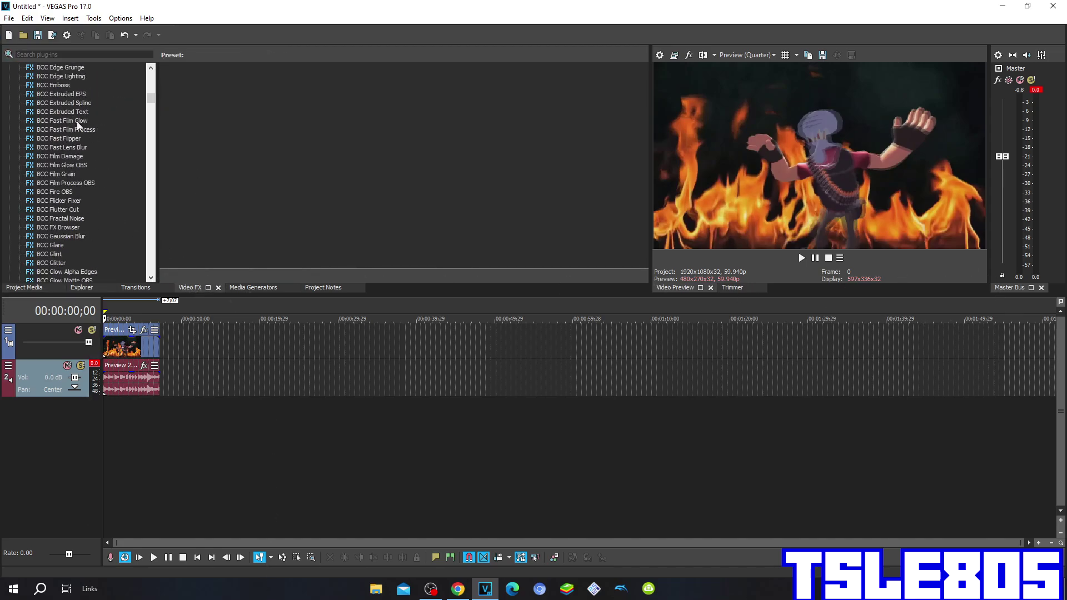
{"action": "scroll", "coordinate": [87, 144], "scroll_direction": "down", "scroll_amount": 20}
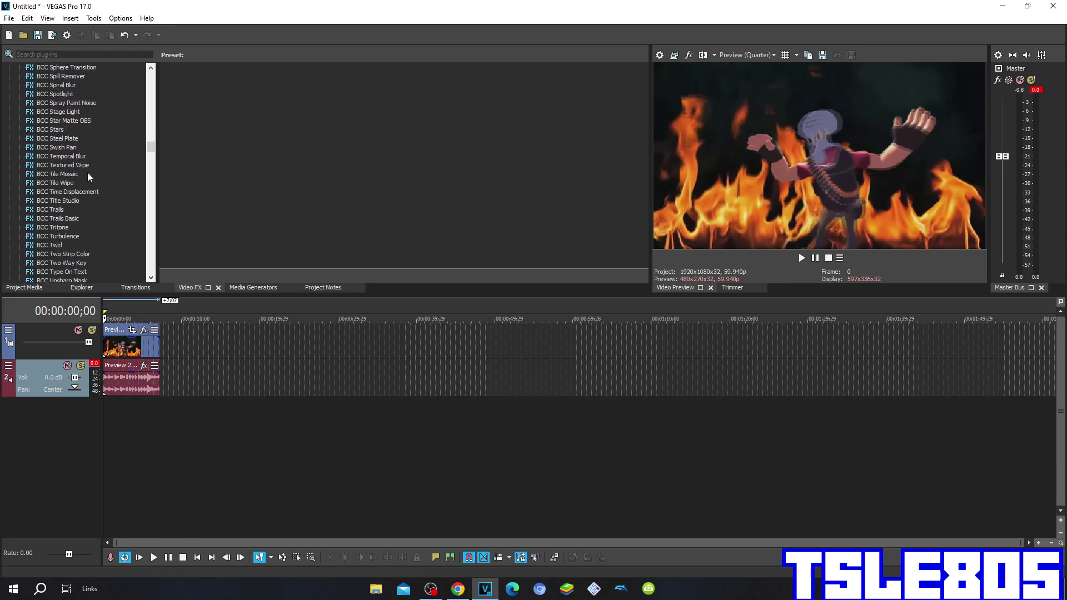
{"action": "scroll", "coordinate": [86, 172], "scroll_direction": "down", "scroll_amount": 13}
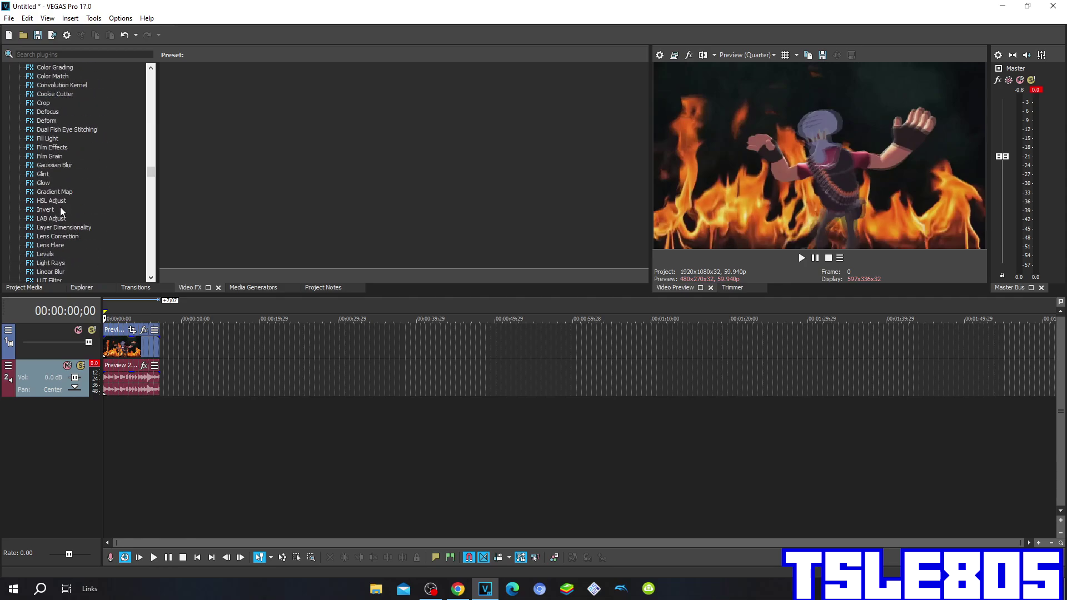
{"action": "left_click", "coordinate": [55, 192]}
{"action": "scroll", "coordinate": [311, 175], "scroll_direction": "down", "scroll_amount": 5}
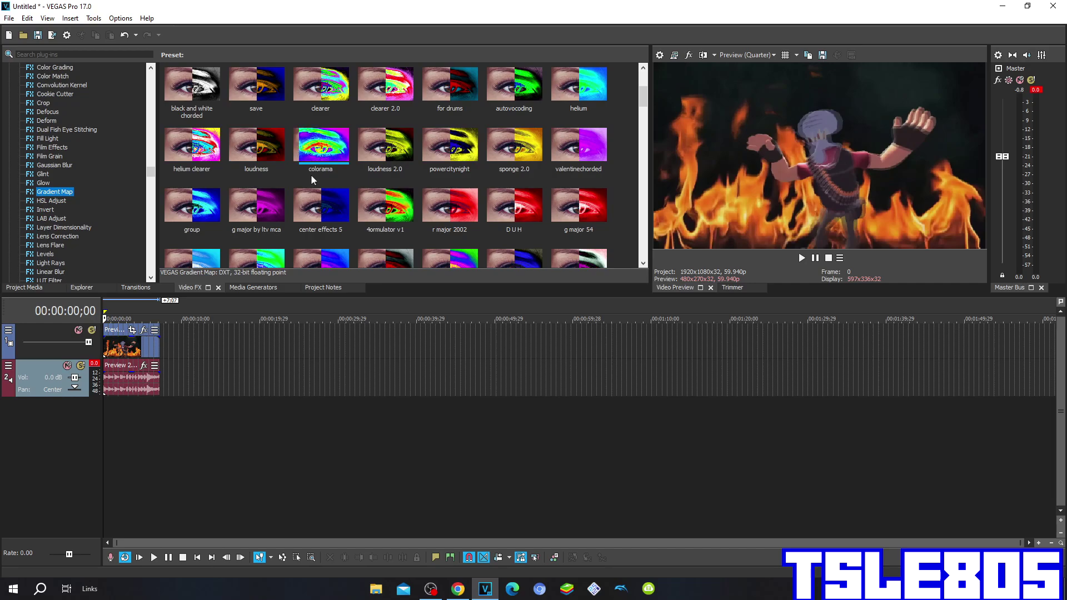
Drag the 'helium chorded' Gradient Map preset onto the video event and inspect the first gradient stop.
{"action": "left_click_drag", "start_coordinate": [256, 208], "coordinate": [139, 348]}
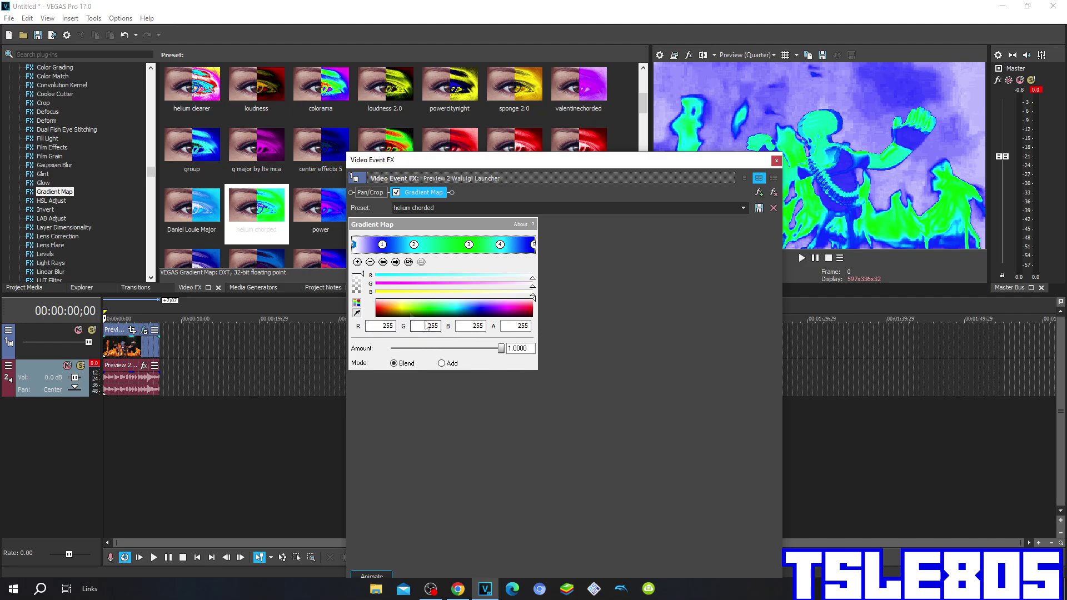
{"action": "left_click", "coordinate": [382, 245]}
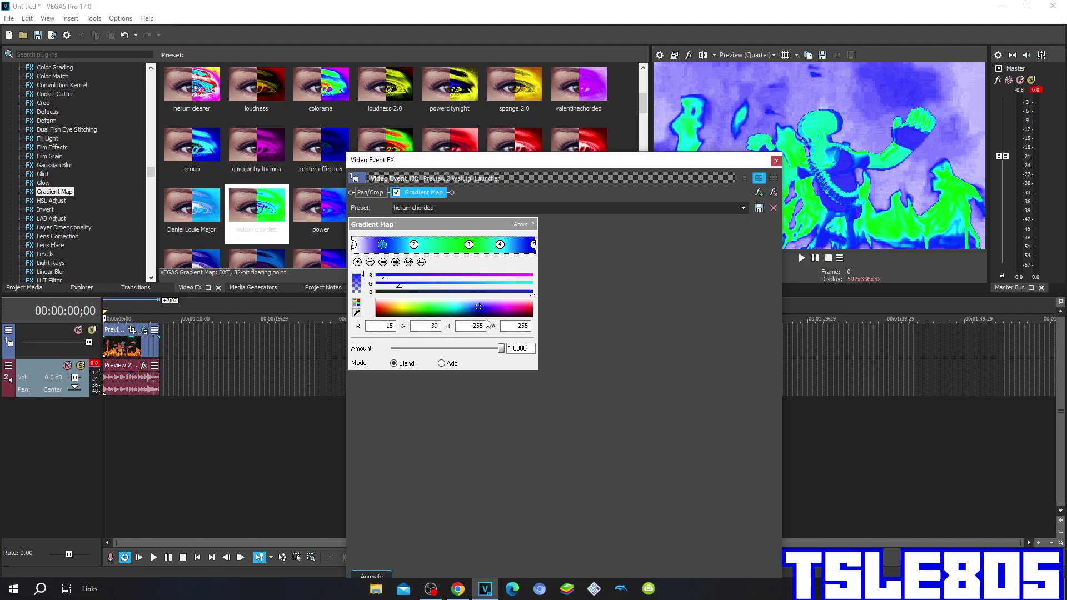
Check the RGB colours of the remaining gradient stops, close Video Event FX, and bring up the audio Plug-In Chooser.
{"action": "left_click", "coordinate": [414, 245]}
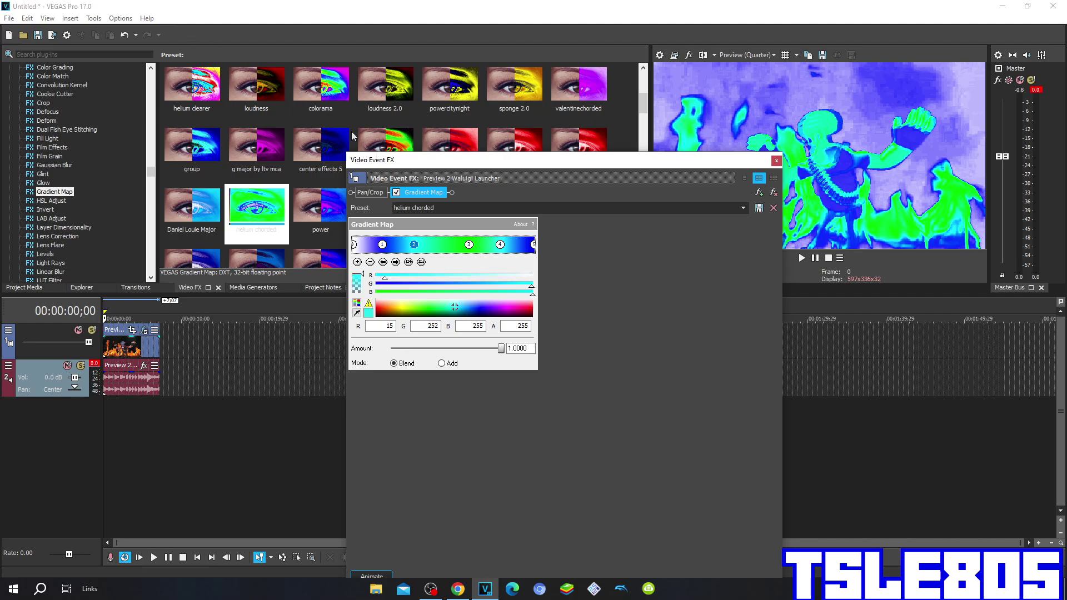
{"action": "mouse_move", "coordinate": [458, 315]}
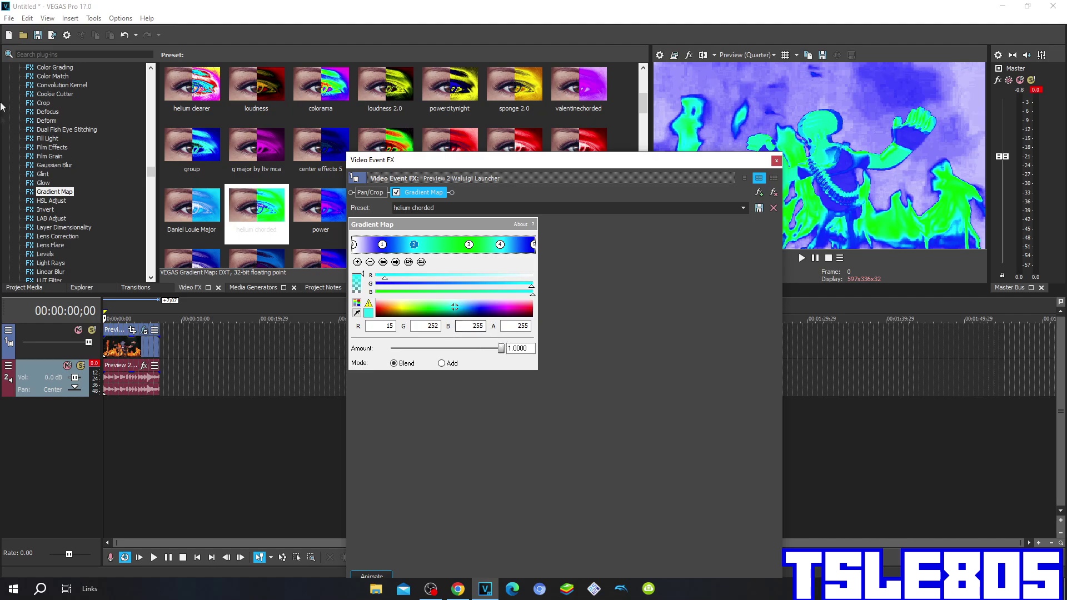
{"action": "left_click", "coordinate": [469, 245]}
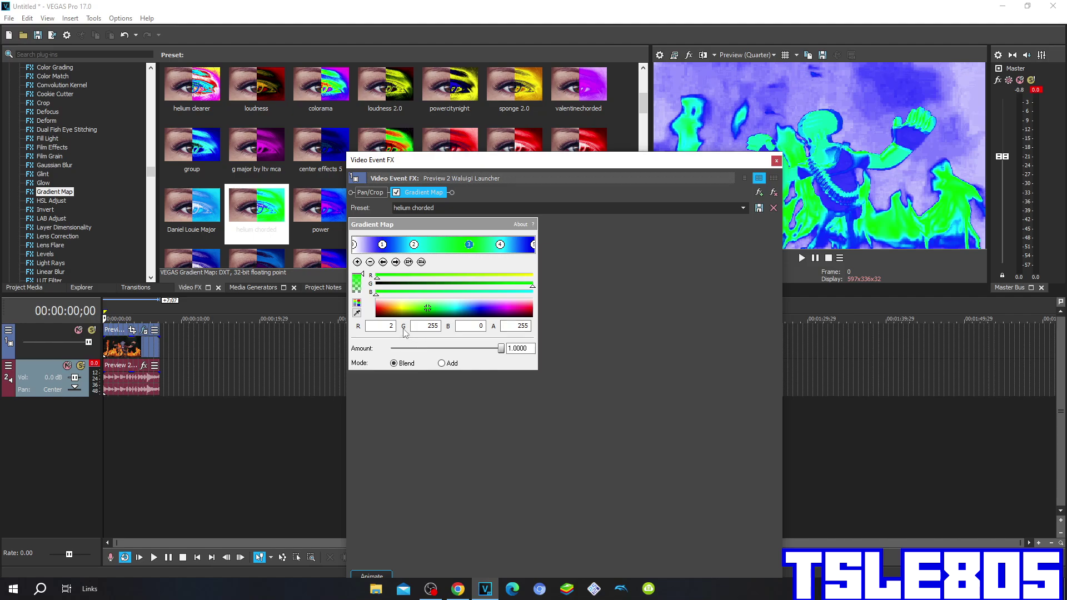
{"action": "left_click", "coordinate": [501, 245]}
{"action": "left_click", "coordinate": [414, 245]}
{"action": "left_click", "coordinate": [500, 244]}
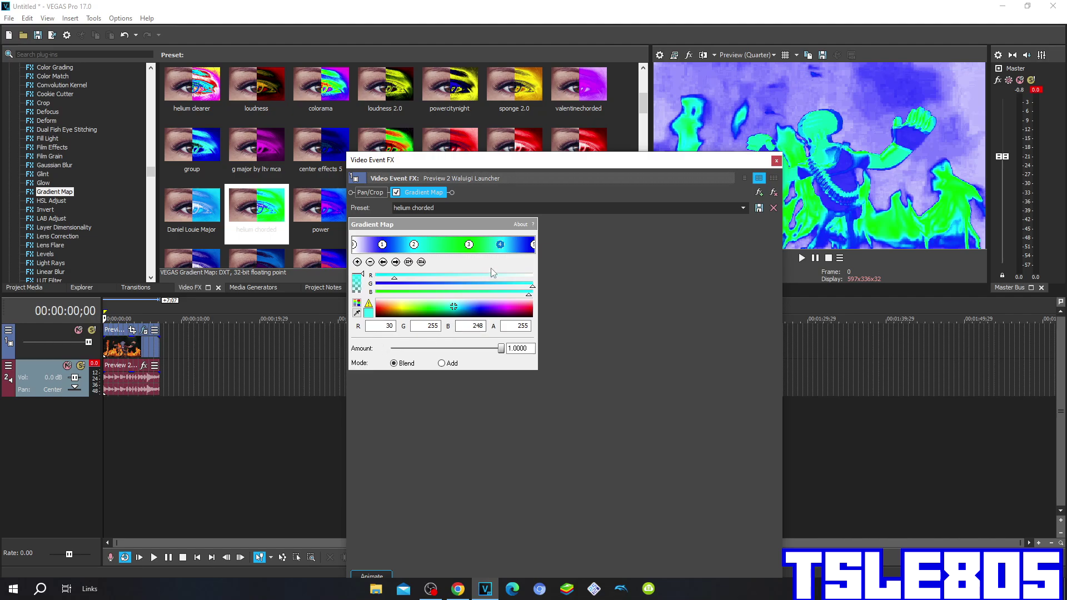
{"action": "left_click", "coordinate": [534, 246]}
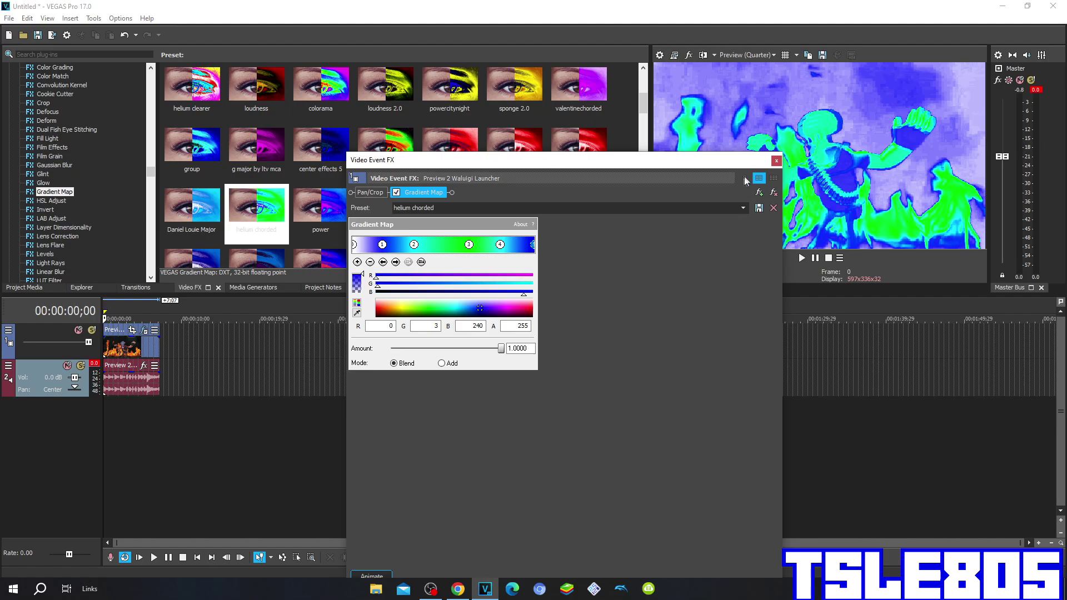
{"action": "left_click", "coordinate": [776, 162]}
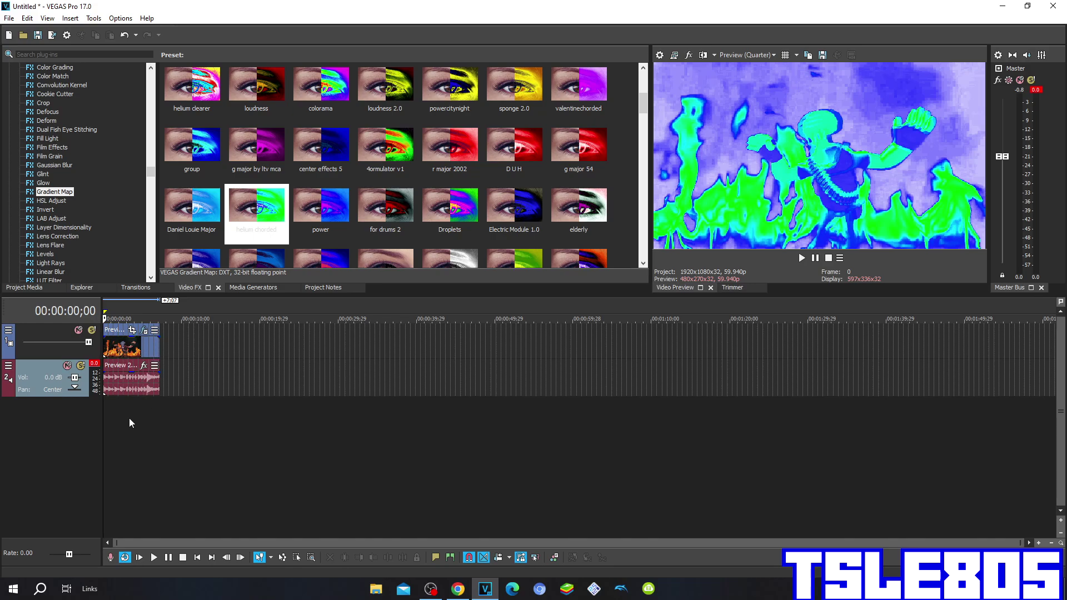
{"action": "left_click", "coordinate": [144, 371]}
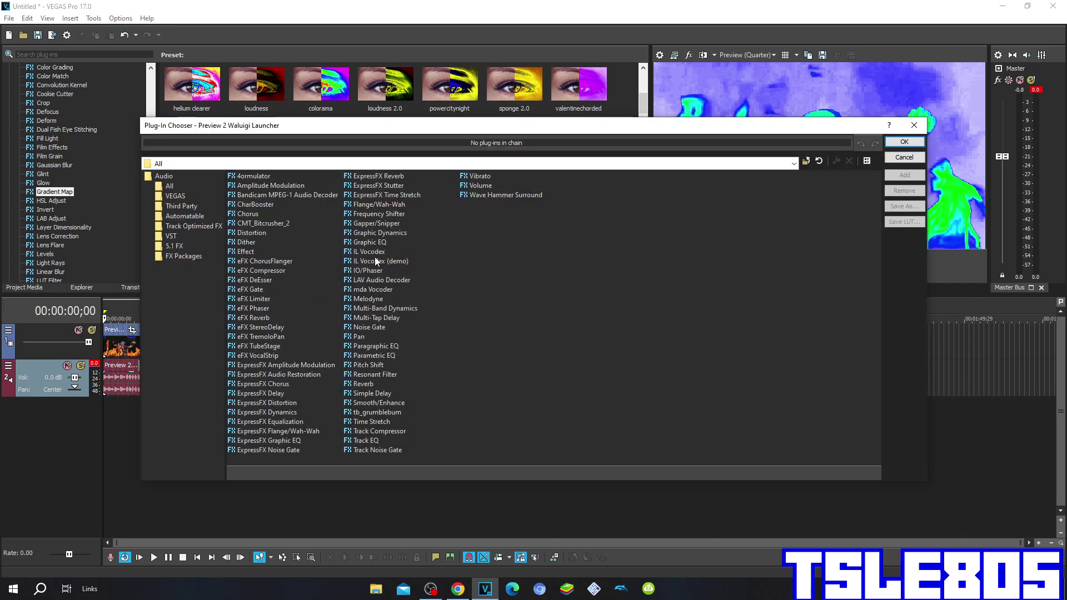
Add IL Vocodex to the audio event's effect chain and open its preset file browser.
{"action": "double_click", "coordinate": [356, 253]}
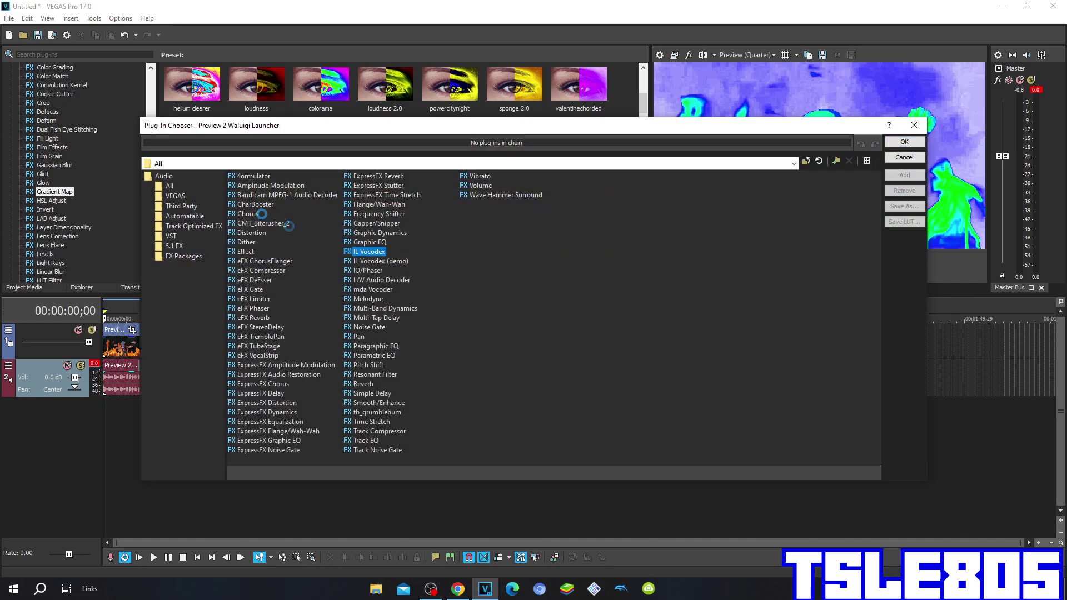
{"action": "left_click", "coordinate": [901, 142]}
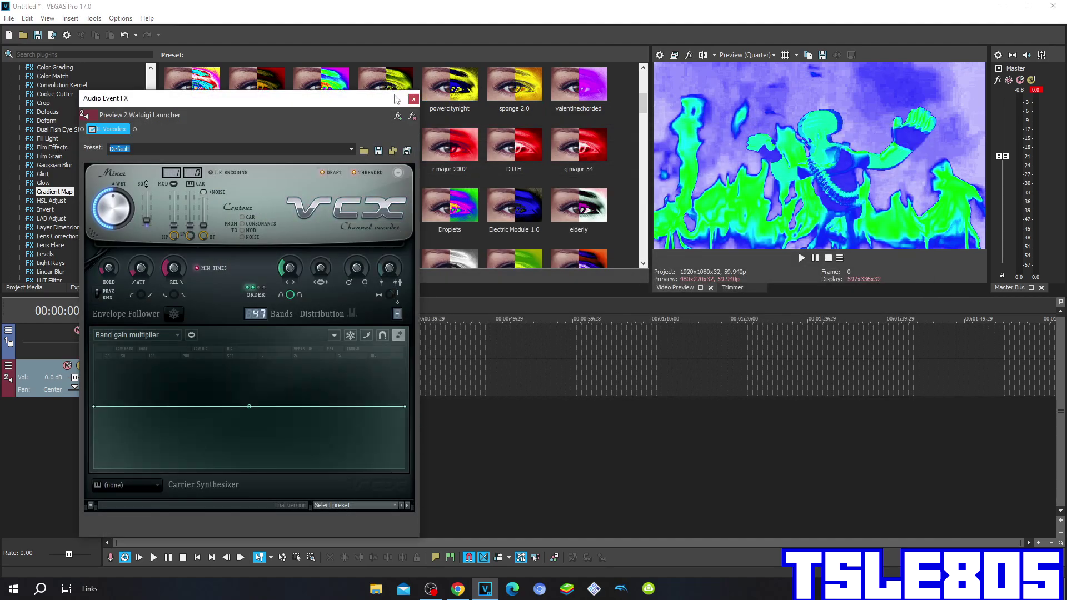
{"action": "left_click_drag", "start_coordinate": [396, 99], "coordinate": [724, 76]}
{"action": "left_click", "coordinate": [692, 127]}
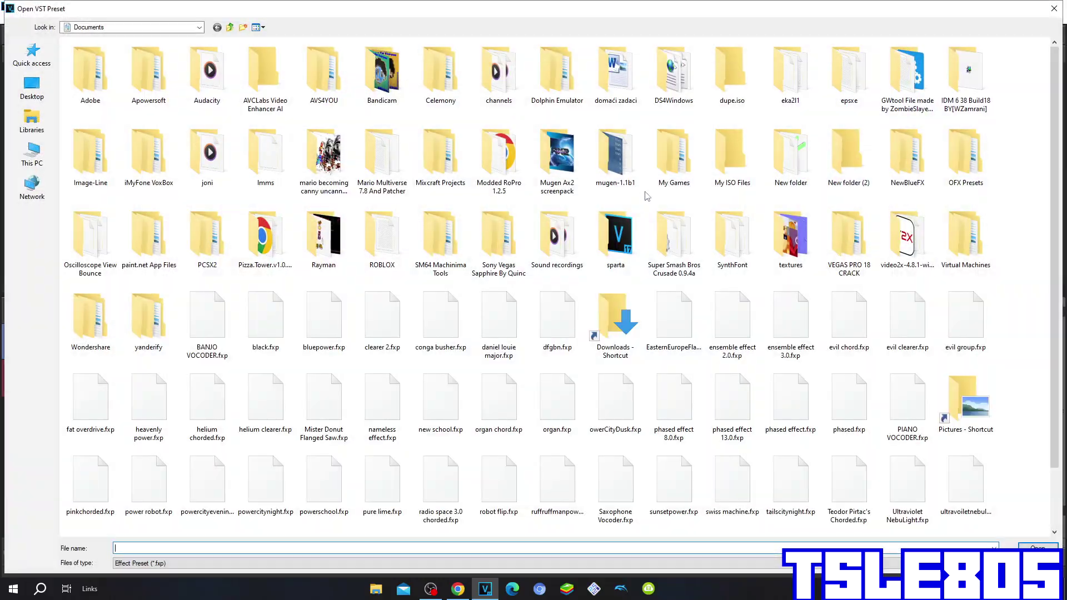
Load the helium .fxp preset into IL Vocodex and close the Audio Event FX window.
{"action": "double_click", "coordinate": [192, 411]}
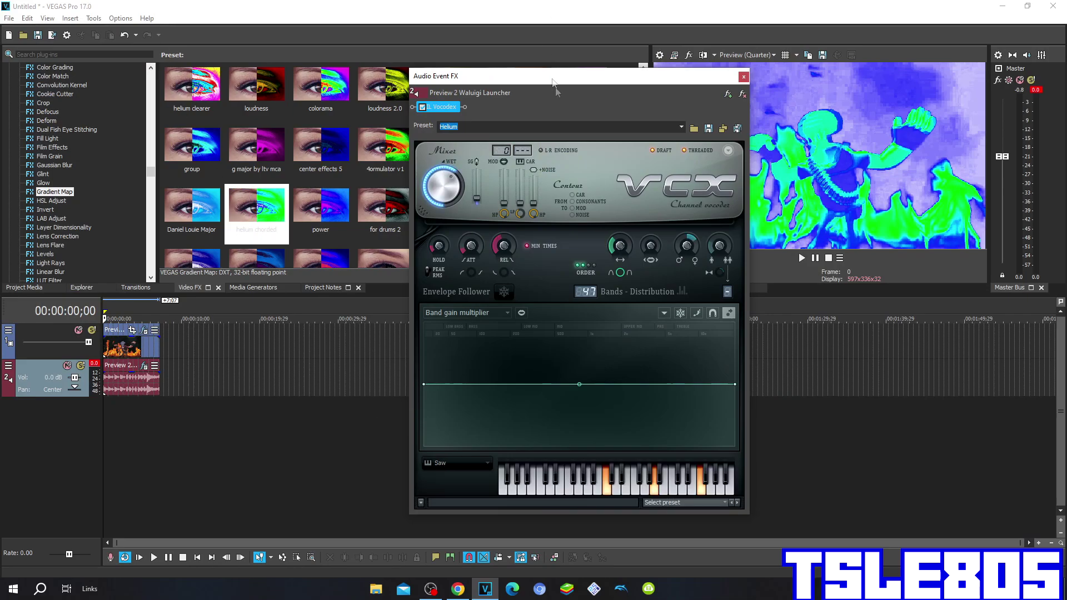
{"action": "left_click", "coordinate": [694, 129]}
{"action": "double_click", "coordinate": [207, 412]}
{"action": "left_click", "coordinate": [744, 77]}
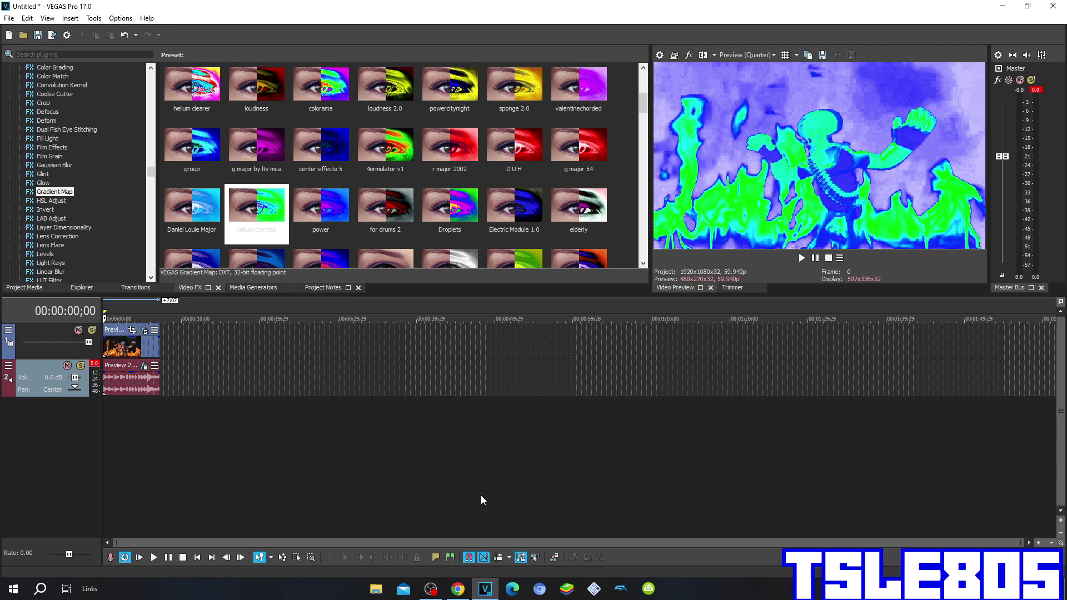
Play back the edited clip in VEGAS, then raise the OBS Mic/Aux volume to 0.0 dB.
{"action": "left_click", "coordinate": [431, 591]}
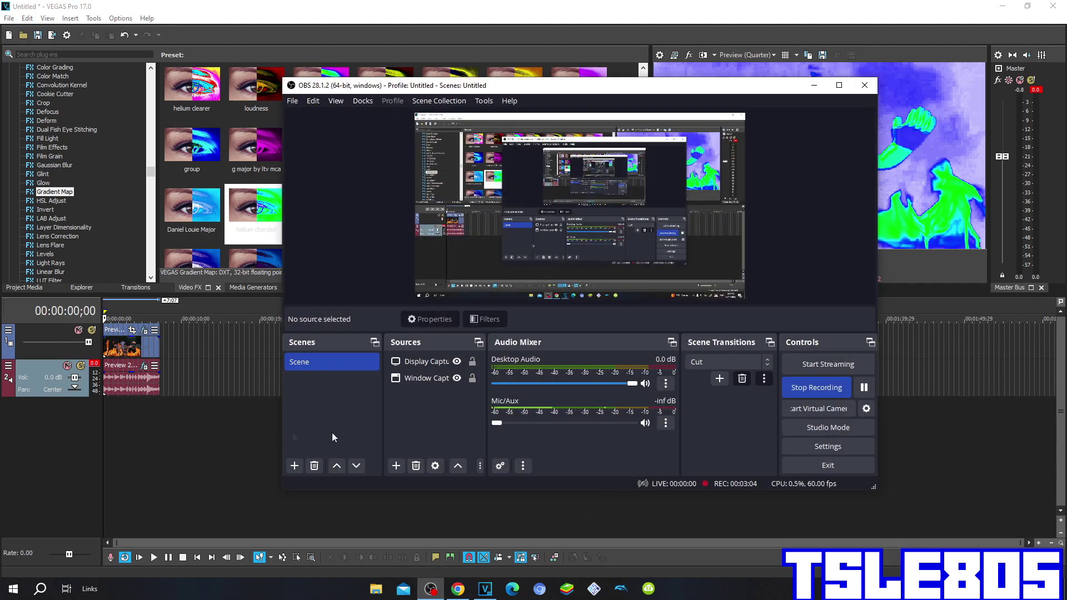
{"action": "left_click", "coordinate": [814, 85]}
{"action": "left_click", "coordinate": [802, 258]}
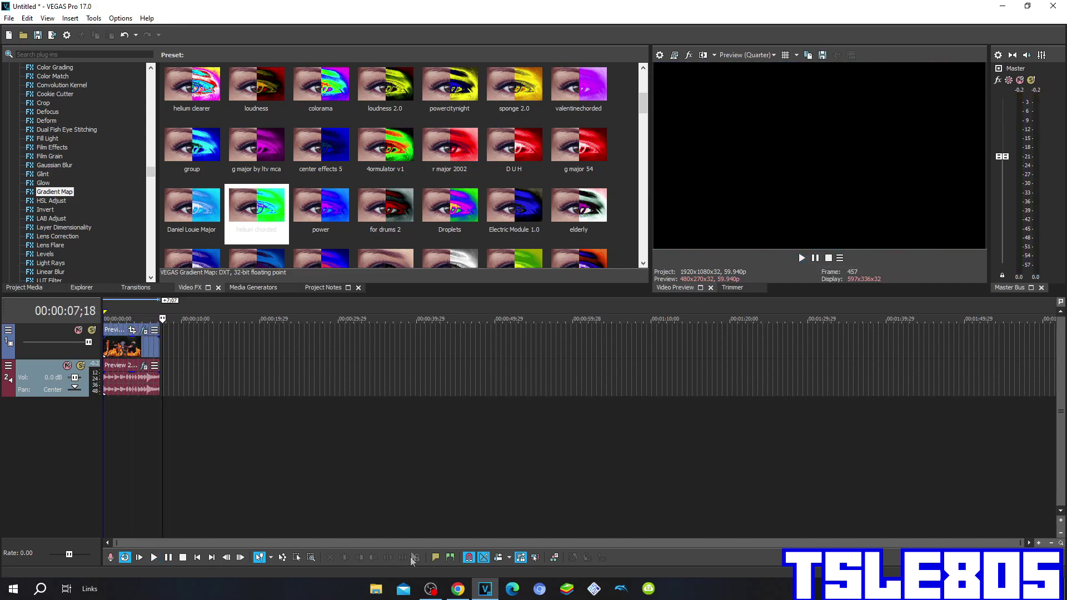
{"action": "left_click", "coordinate": [424, 590]}
{"action": "left_click_drag", "start_coordinate": [520, 426], "coordinate": [659, 432]}
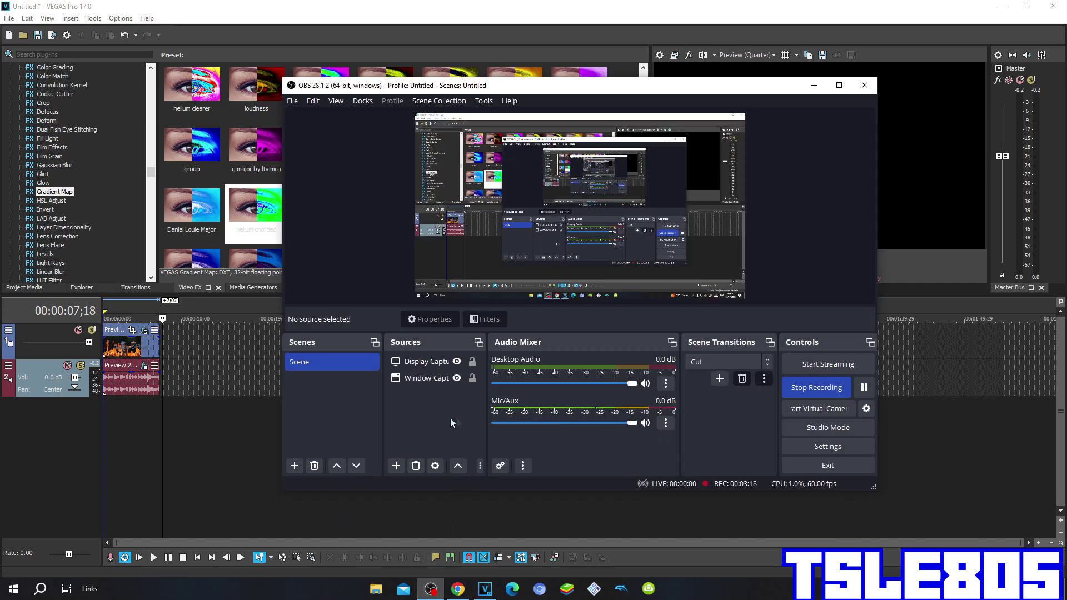